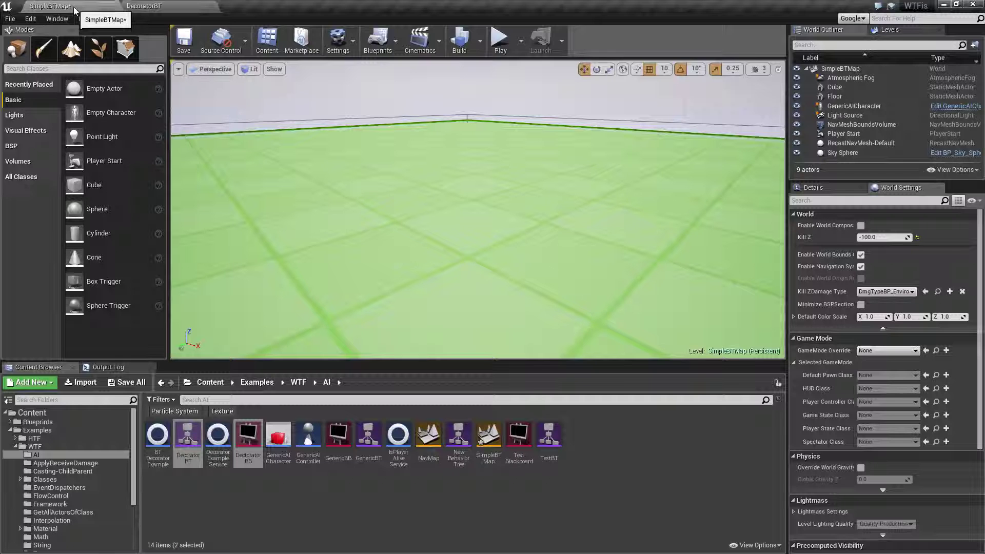
- Play-test the SimpleBTMap level and examine the Is At Location decorator and its Sequence node in the DecoratorBT behavior tree
left_click(501, 40)
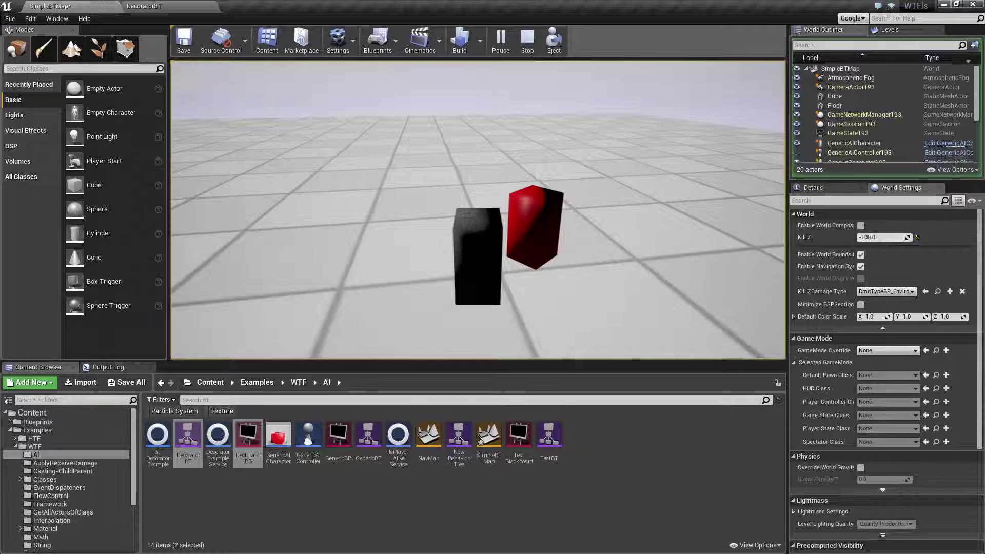
left_click(144, 5)
right_click_drag(391, 342, 458, 338)
mouse_move(513, 333)
left_mouse_down()
mouse_move(561, 359)
mouse_move(514, 334)
left_mouse_up()
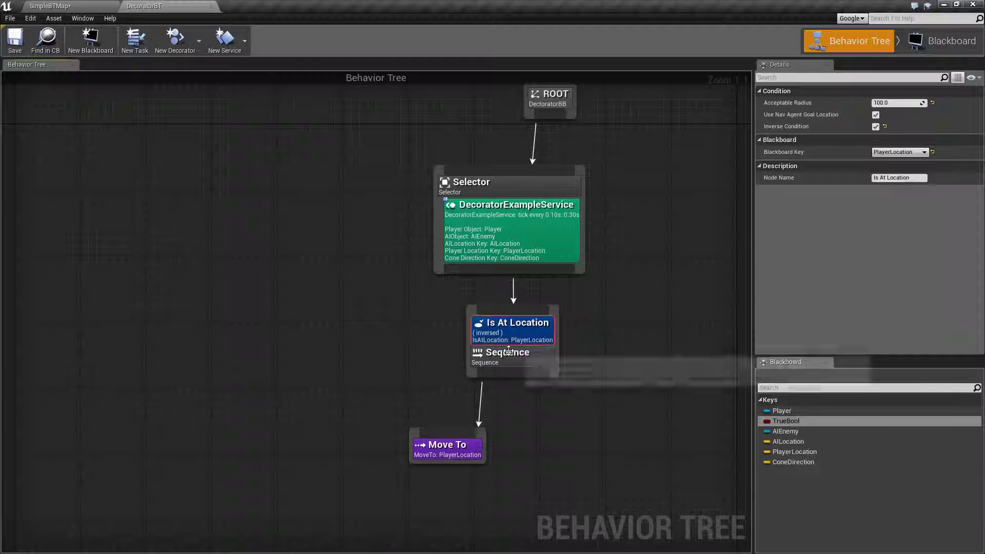
left_click(515, 361)
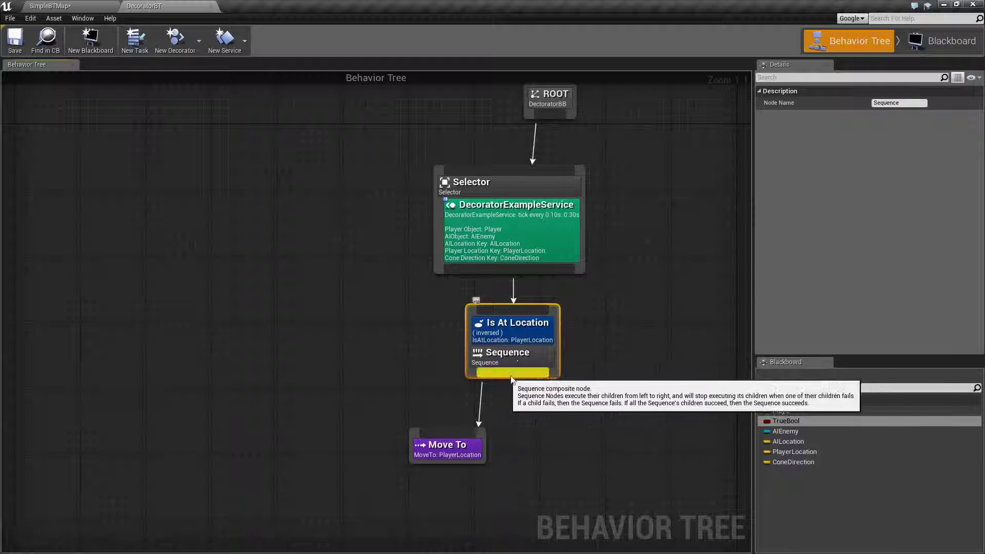
- Add an Is at Location decorator to the Move To task
left_click(450, 440)
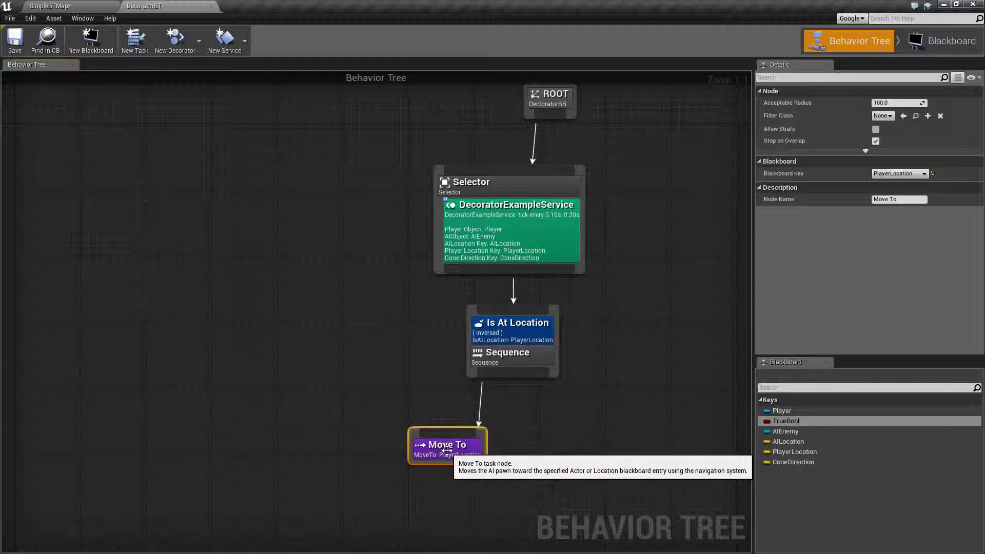
right_click(450, 442)
mouse_move(517, 524)
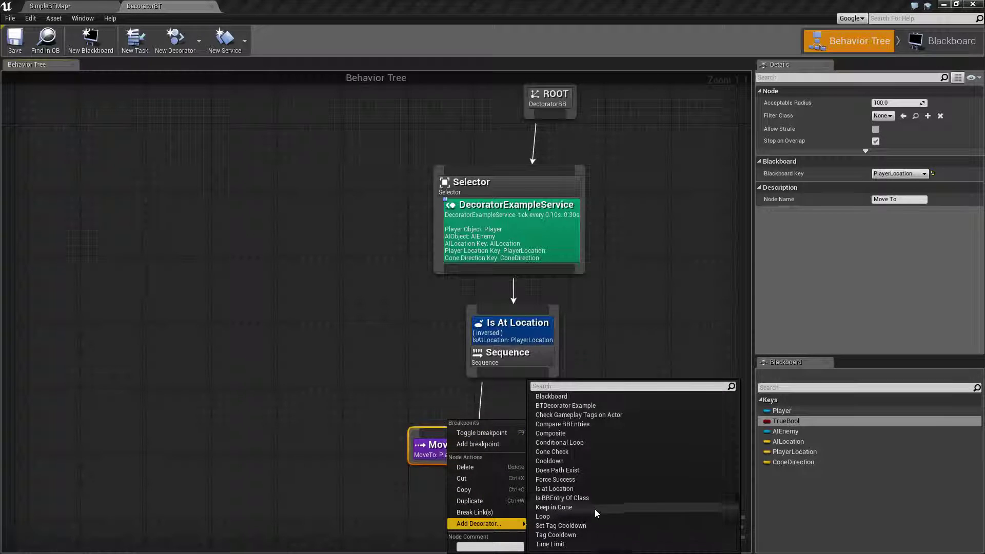
left_click(559, 490)
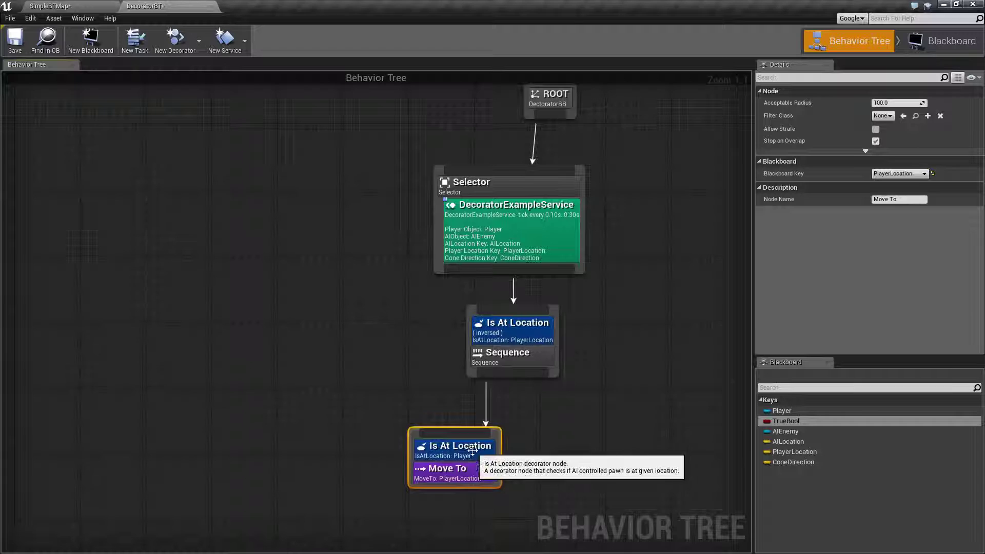
- Reset the Move To decorator's Blackboard Key, undo the reset, and review which keys can be chosen
left_click(472, 450)
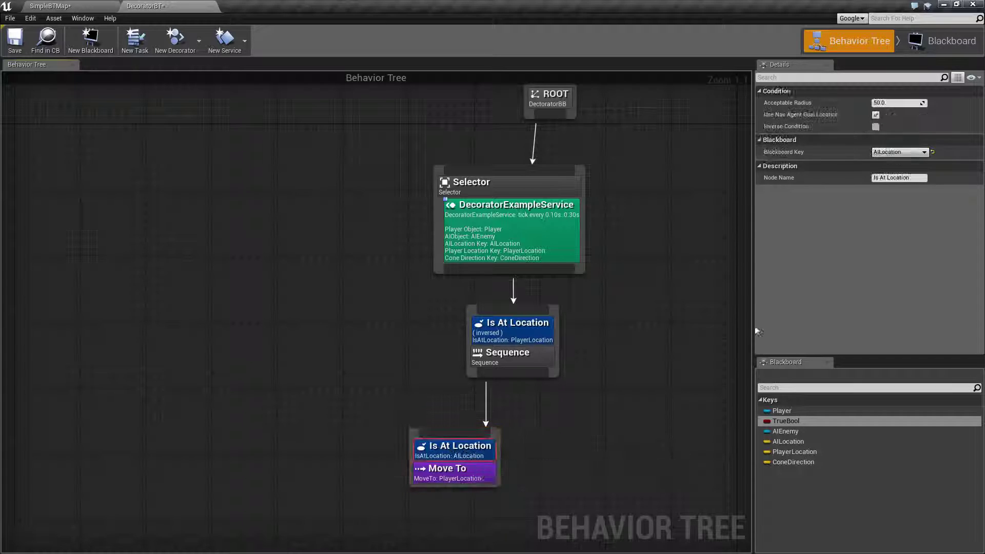
left_click(931, 152)
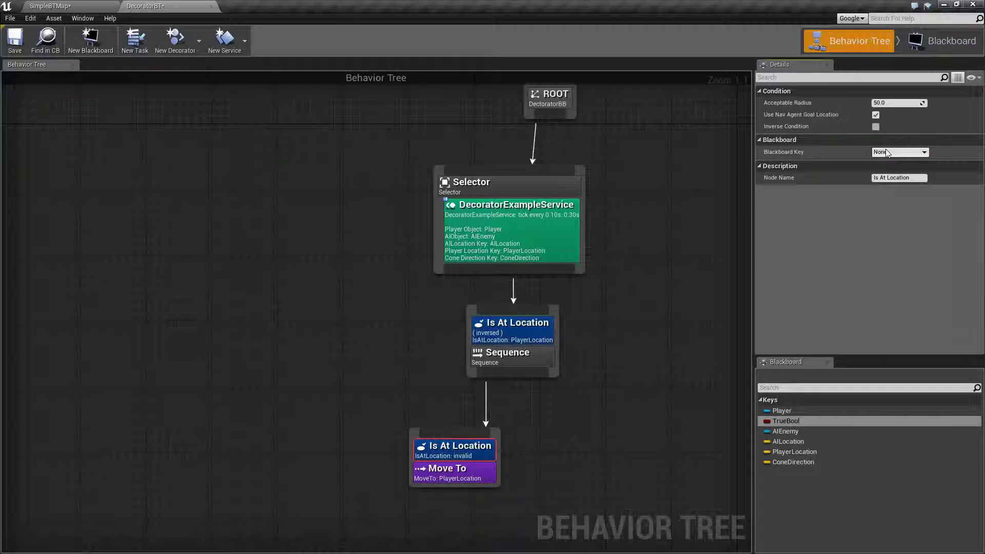
key("ctrl+z")
left_click(455, 456)
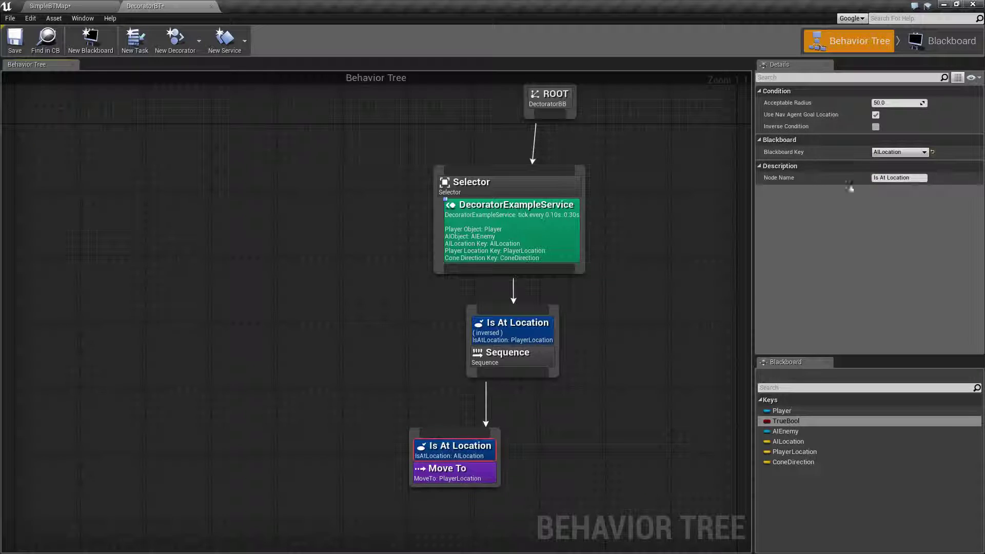
left_click(903, 152)
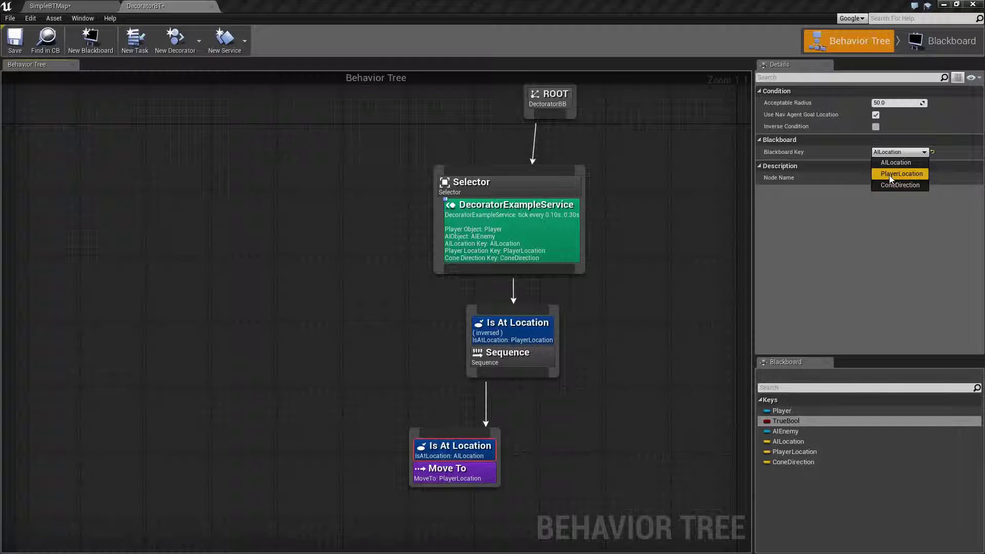
left_click(851, 277)
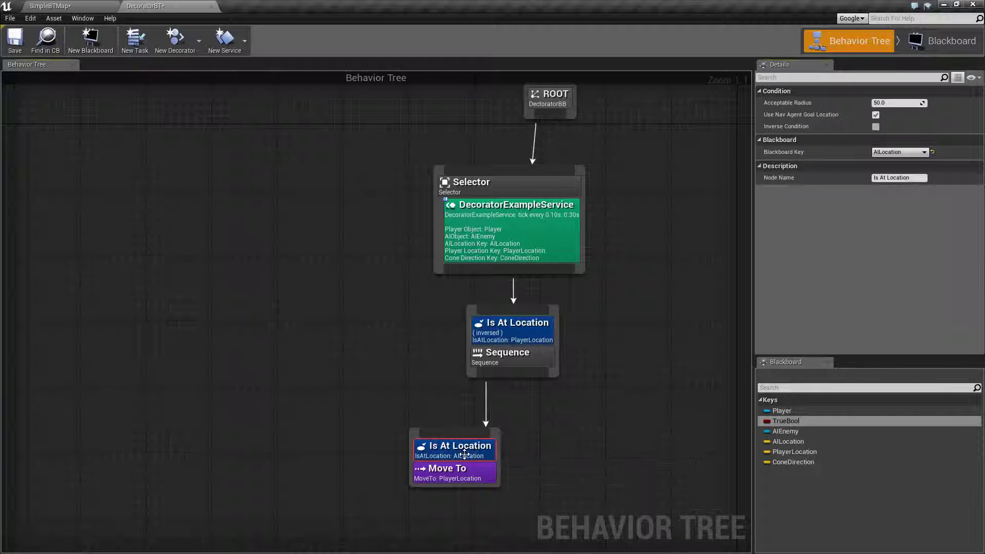
- Remove the Is At Location decorator from Move To and reset the Sequence decorator's Acceptable Radius to 50
left_click_drag(468, 455, 505, 326)
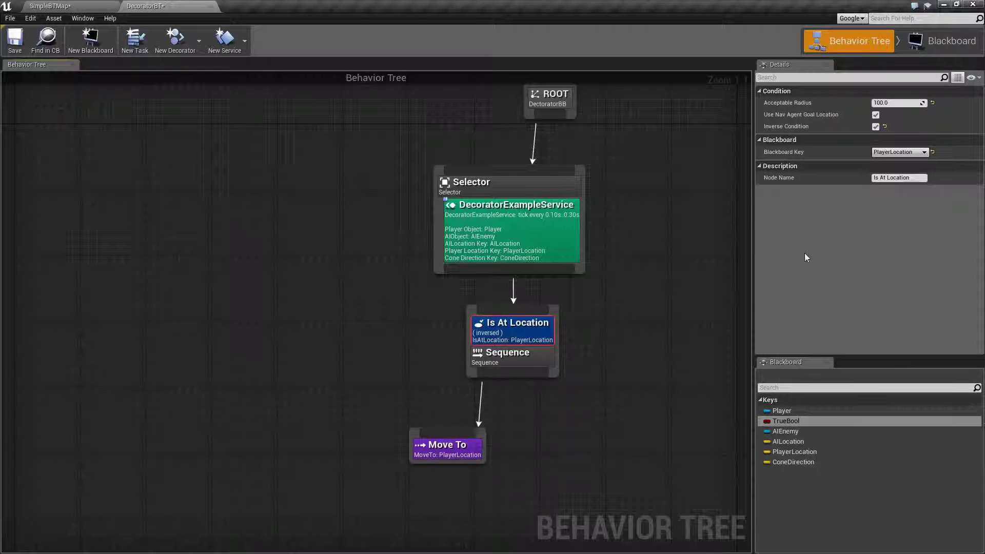
mouse_move(811, 105)
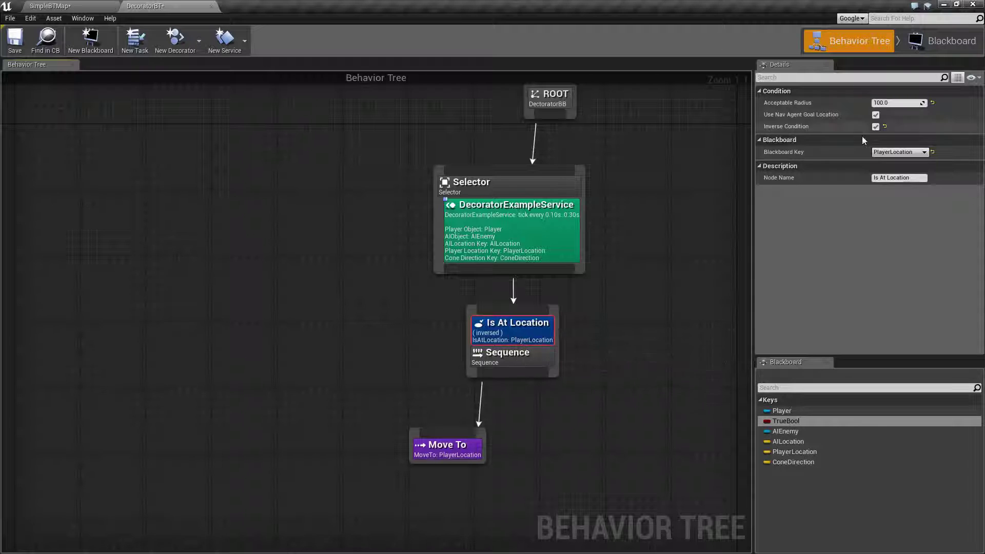
left_click(933, 103)
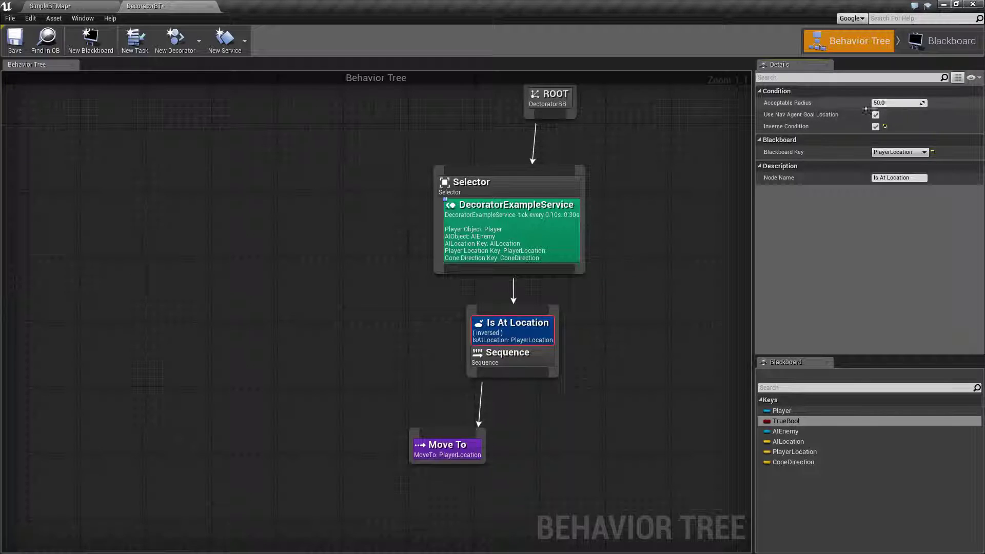
- Play the level with the default radius, watch the simulating behavior tree's active nodes, and stop the simulation
left_click(50, 5)
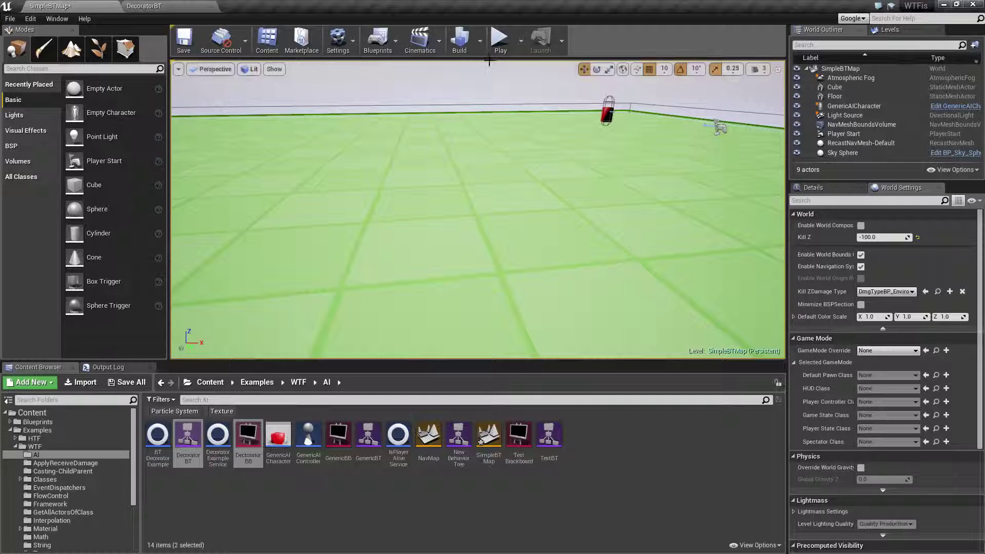
left_click(500, 38)
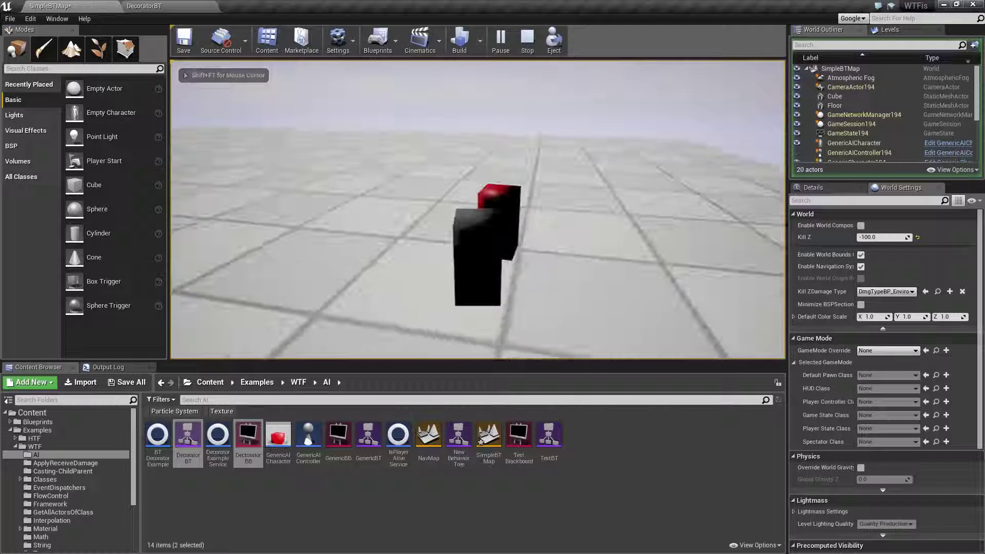
key("shift+F1")
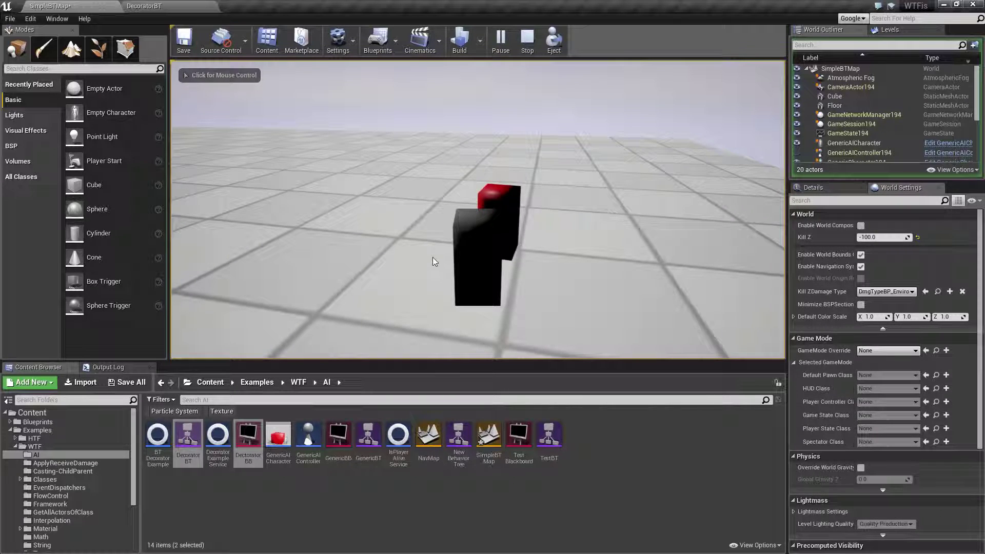
left_click(153, 5)
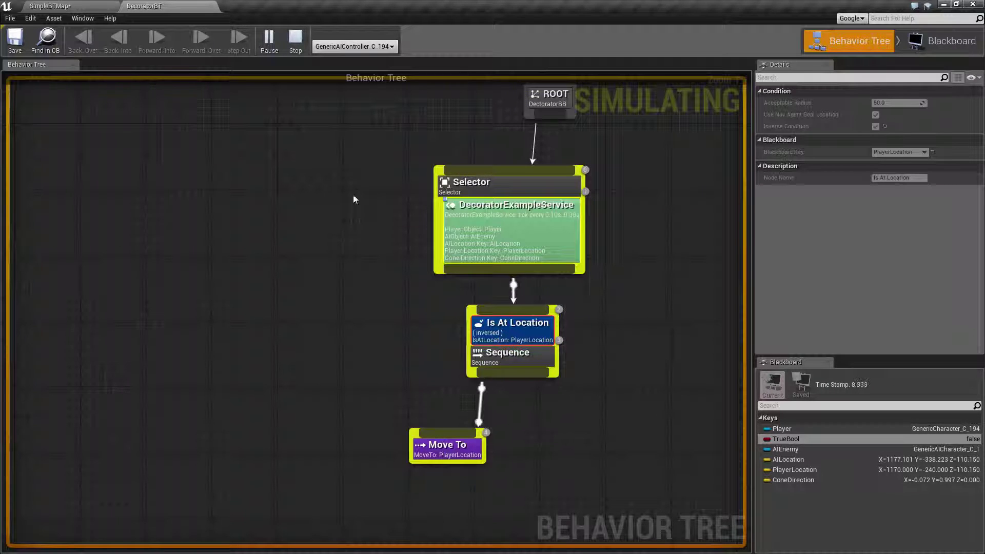
left_click(295, 41)
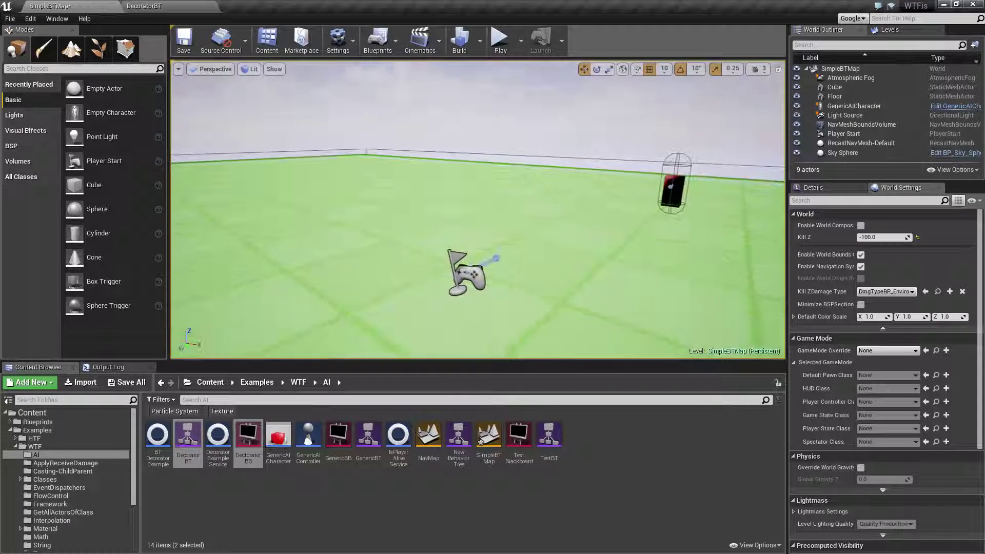
- Set the Acceptable Radius of the Sequence's Is At Location decorator to 100
left_click(165, 6)
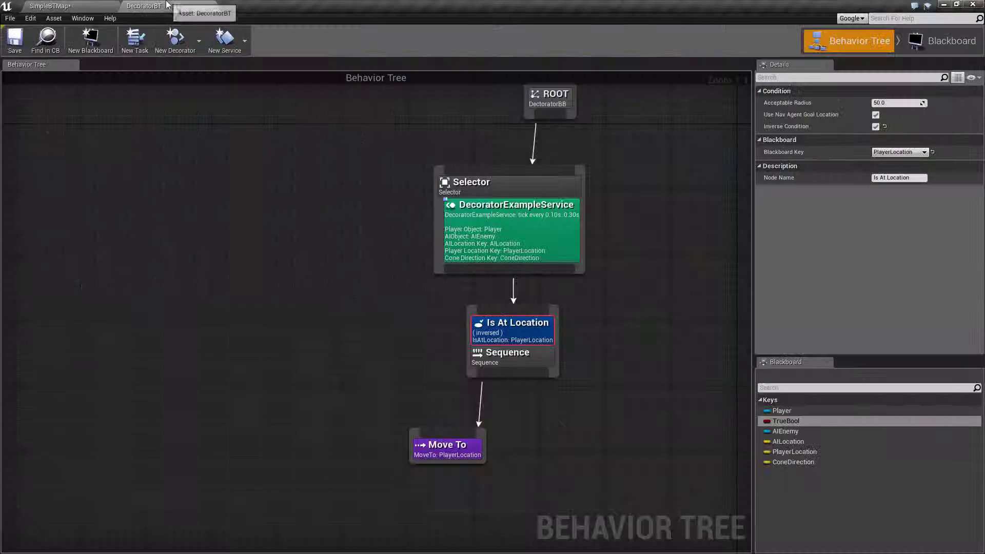
left_click(894, 103)
type("100")
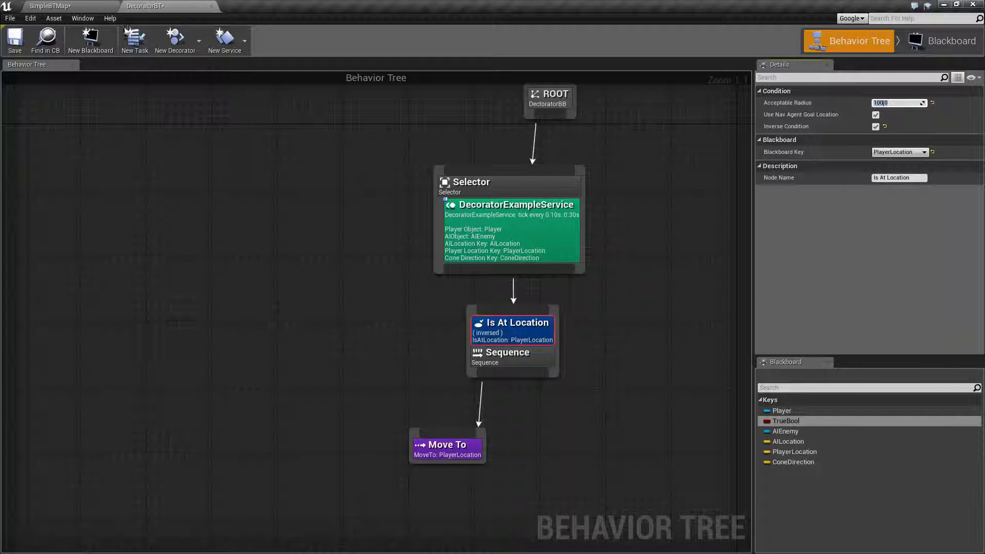
- Play the level with the radius of 100, observe how the Is At Location check behaves in DecoratorBT, and stop the simulation
left_click(51, 6)
left_click(500, 39)
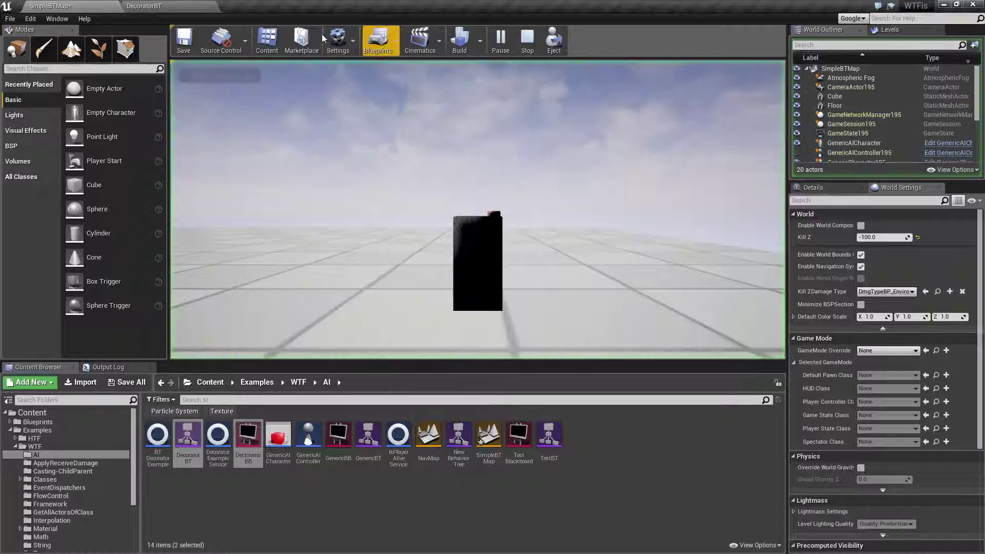
key("shift+F1")
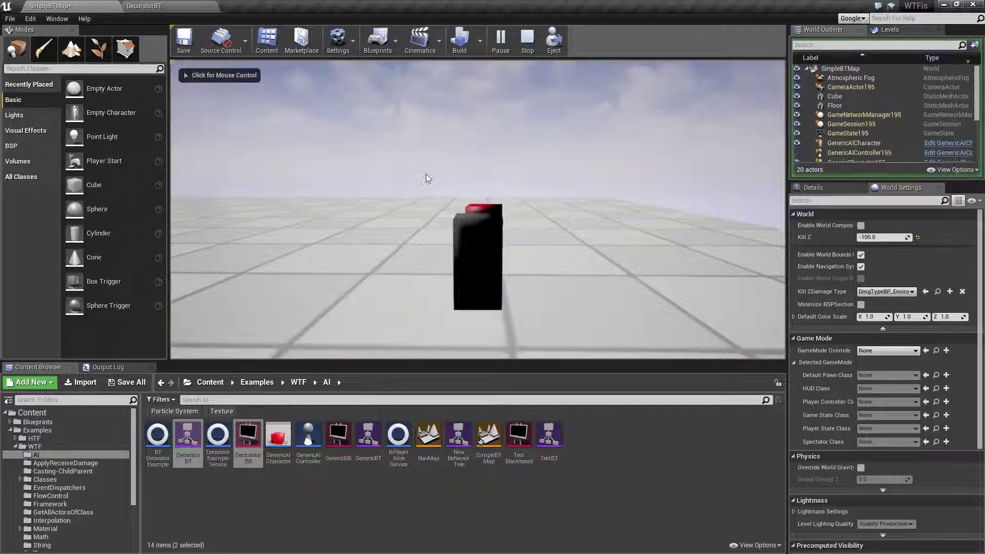
left_click(154, 5)
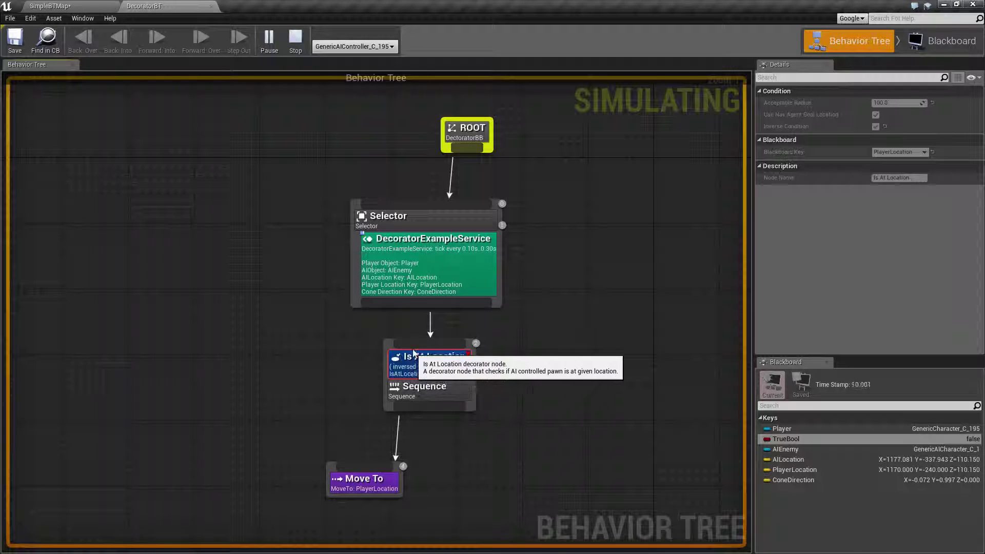
left_click(288, 40)
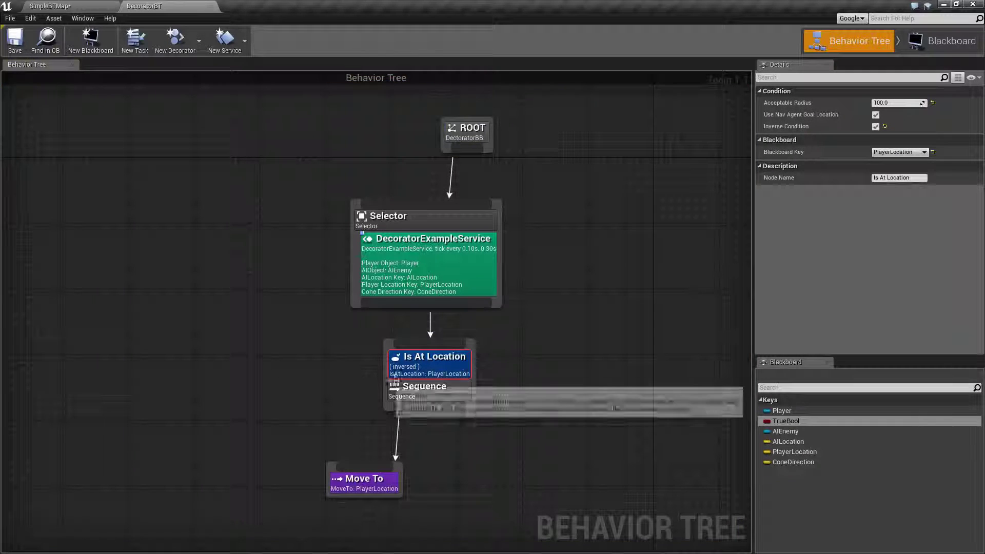
- Turn Use Nav Agent Goal Location off and back on for the Is At Location decorator
mouse_move(809, 113)
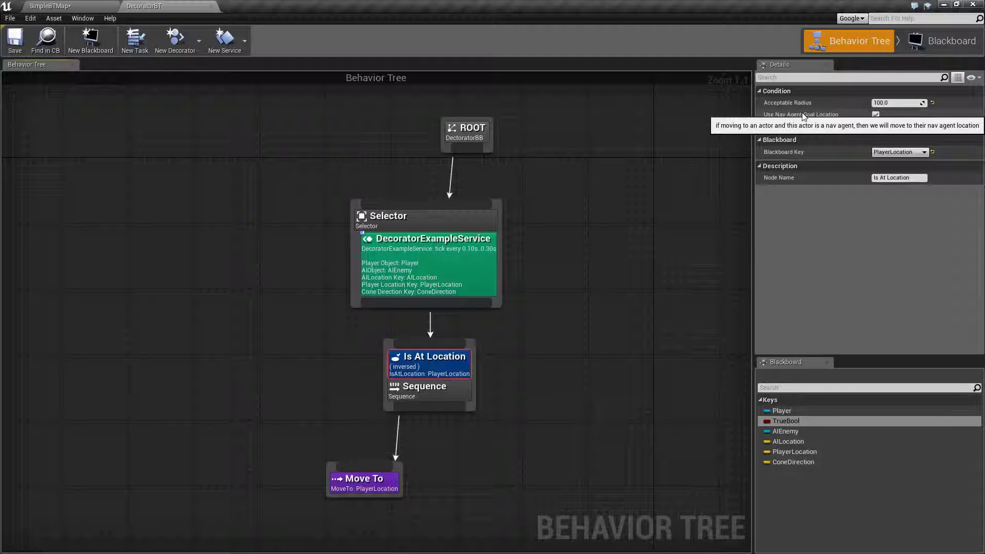
left_click(875, 115)
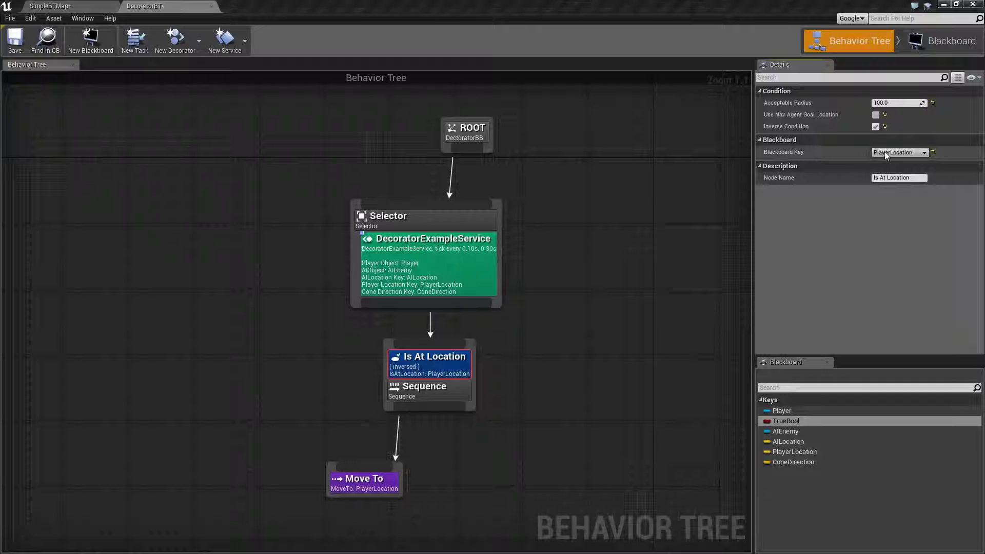
left_click(876, 115)
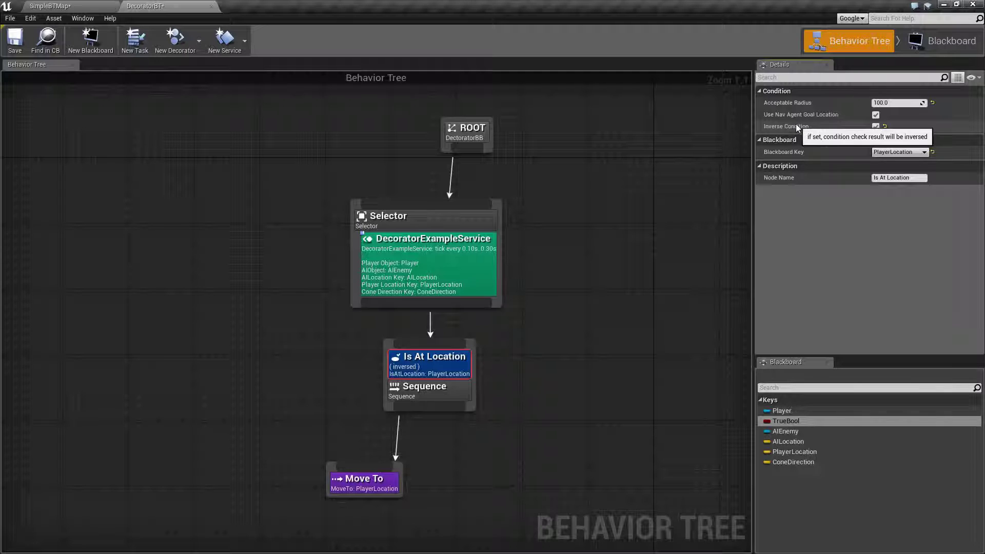
- Turn off Inverse Condition on the Sequence's Is At Location decorator
left_click(875, 126)
left_click(595, 349)
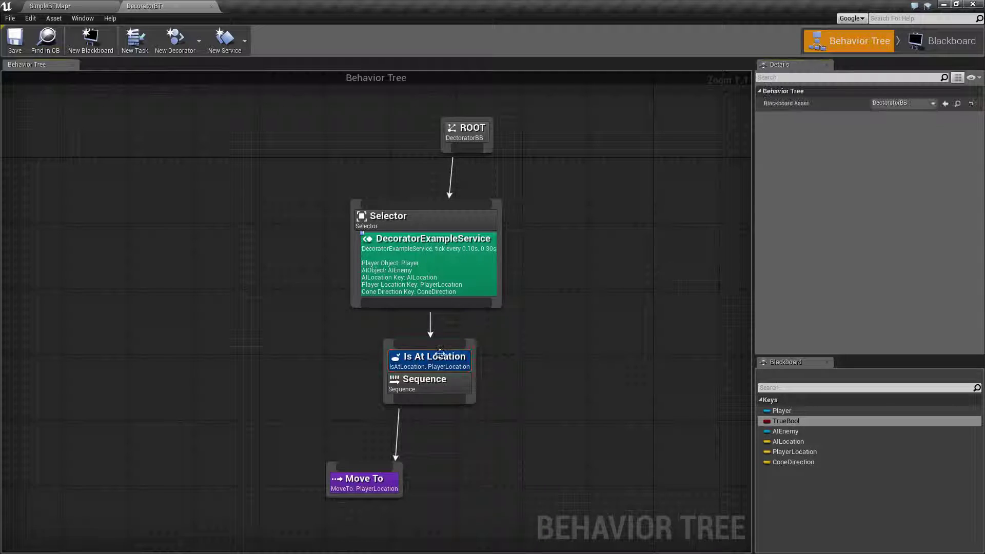
left_click(440, 354)
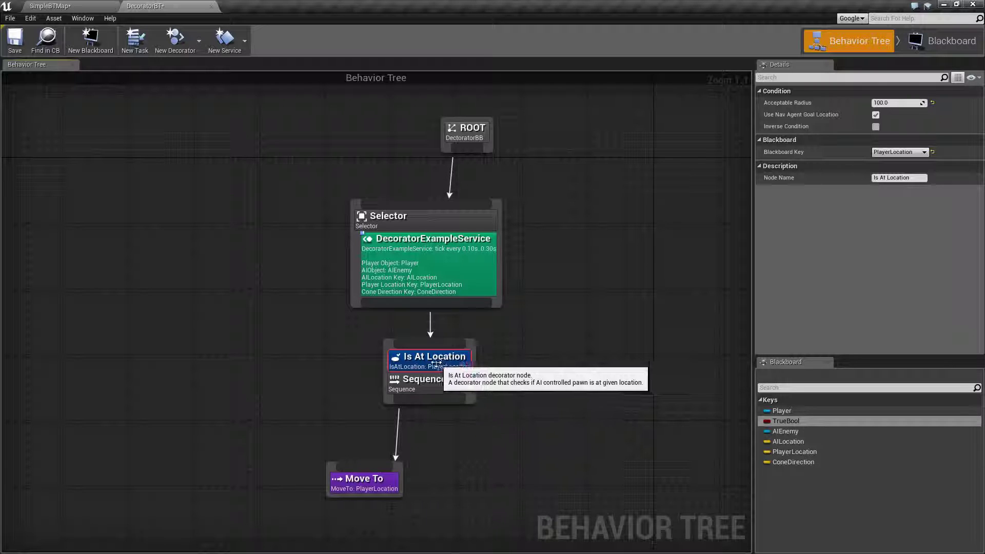
left_click_drag(452, 323, 496, 406)
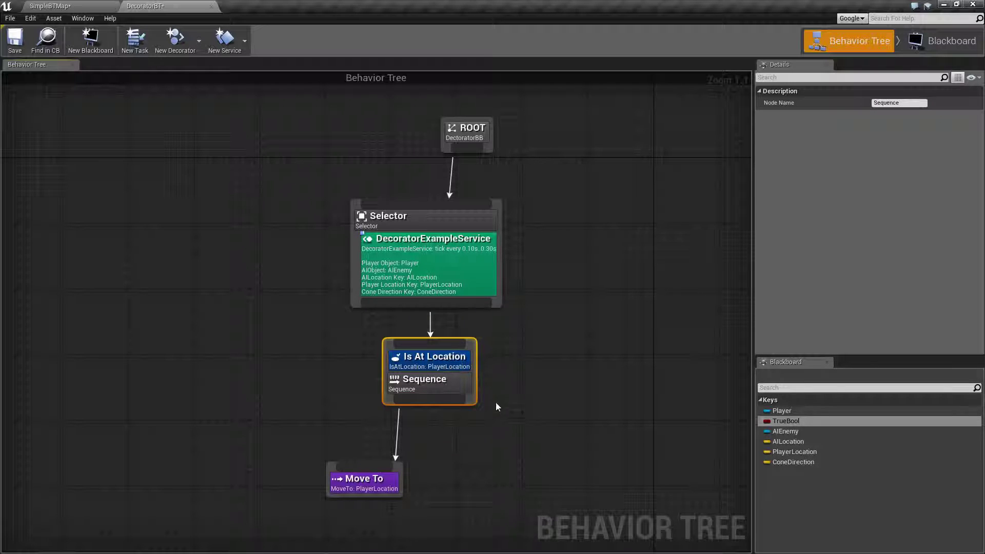
left_click(496, 370)
left_click(434, 356)
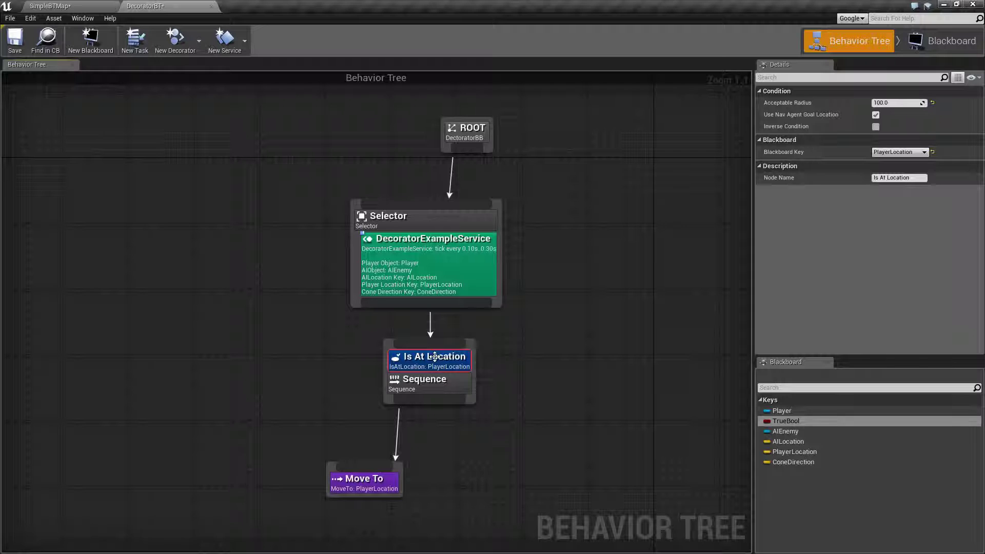
right_click_drag(318, 386, 331, 382)
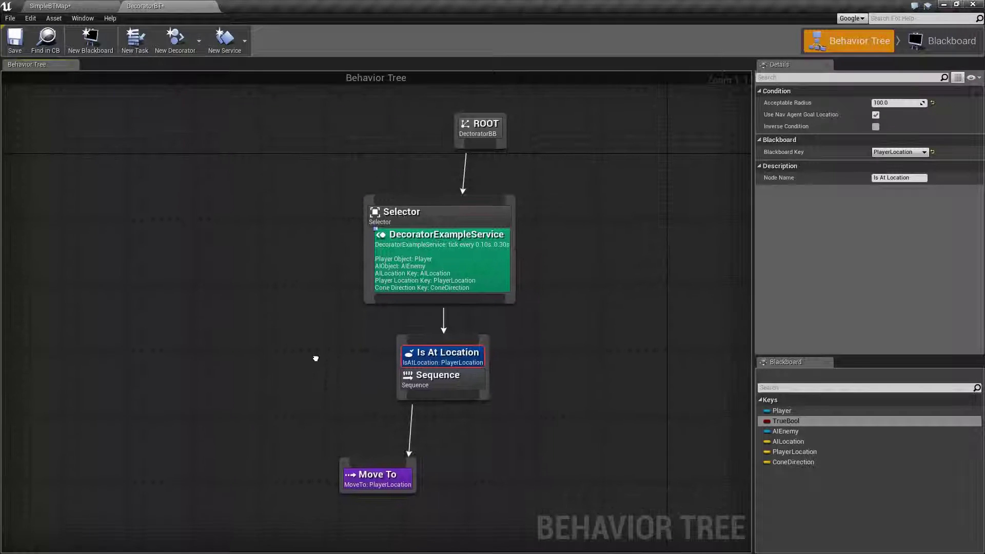
left_click_drag(294, 334, 472, 513)
left_click(440, 359)
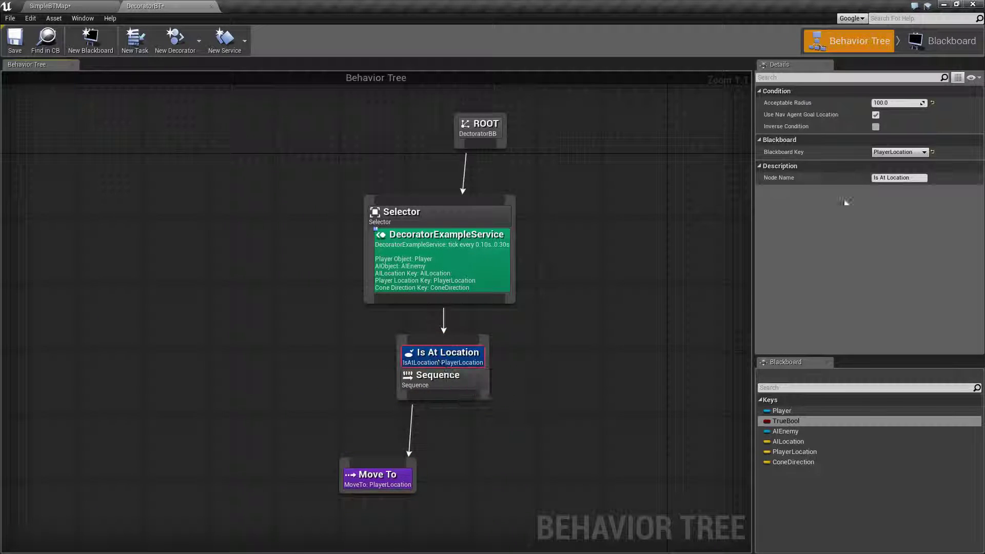
- Save the DecoratorBT behavior tree and play the SimpleBTMap level with the non-inverted decorator
left_click(15, 40)
left_click(49, 6)
left_click(501, 40)
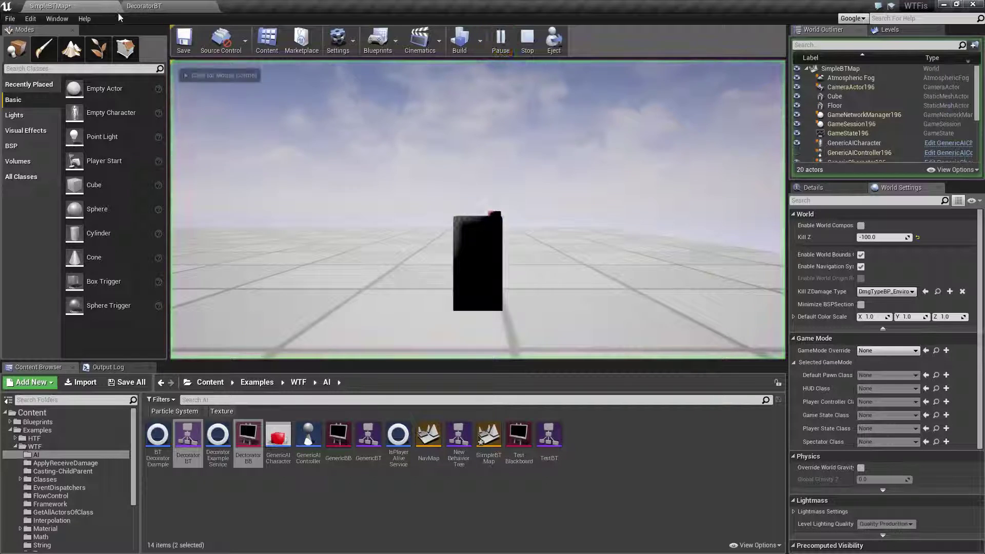
- Inspect the running DecoratorBT tree and its blackboard values with the non-inverted Is At Location decorator, and stop the simulation
left_click(134, 6)
right_click_drag(557, 374, 519, 338)
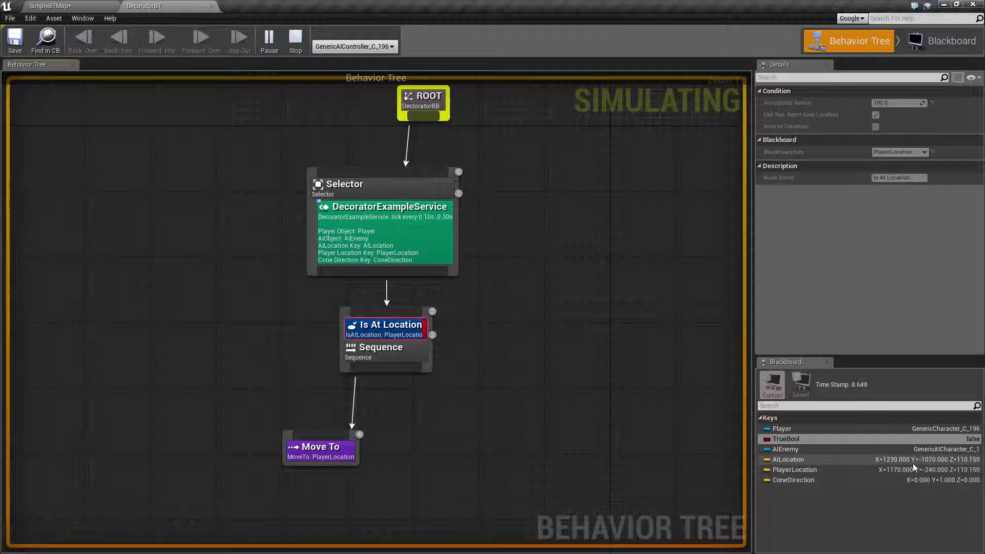
left_click(295, 41)
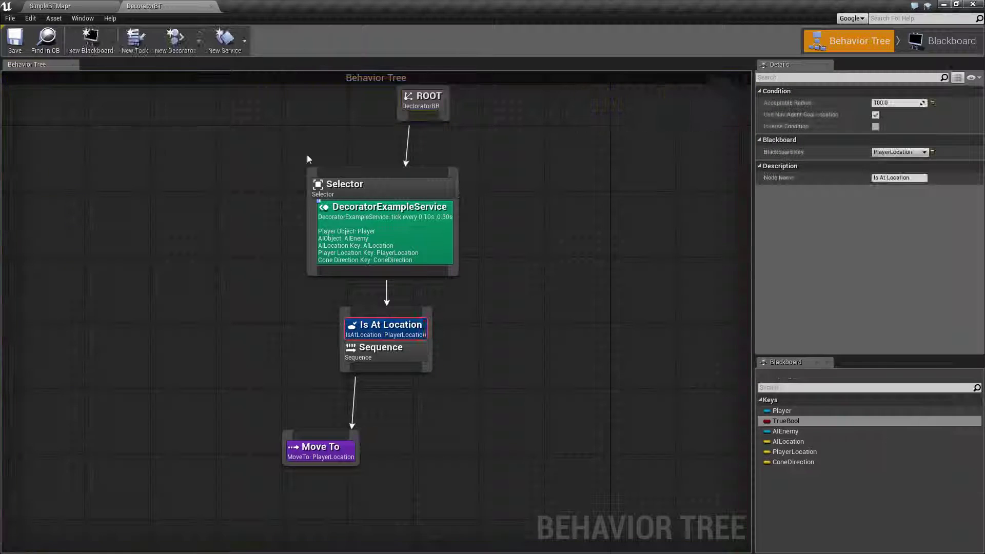
- Turn Inverse Condition back on for the Sequence's Is At Location decorator
left_click(511, 344)
left_click(409, 324)
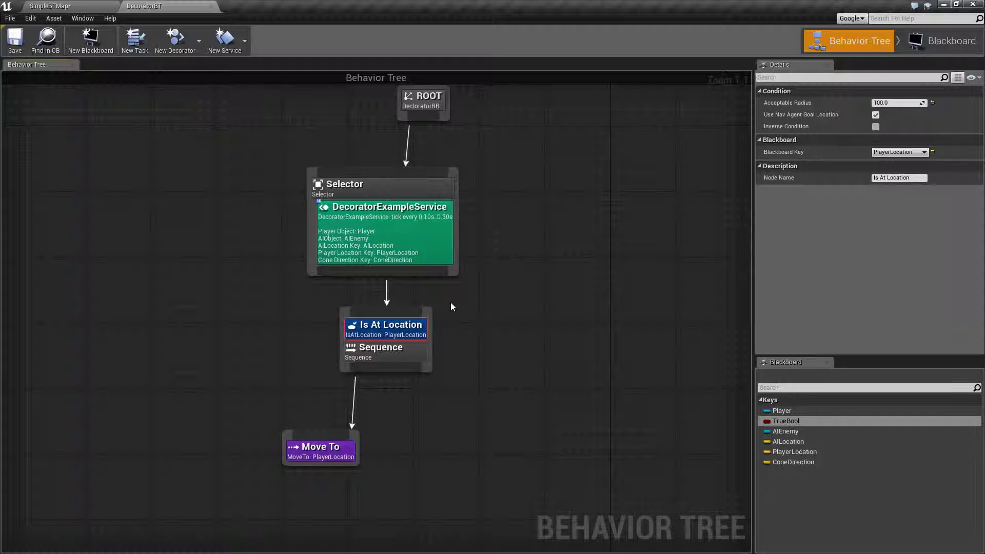
left_click(875, 126)
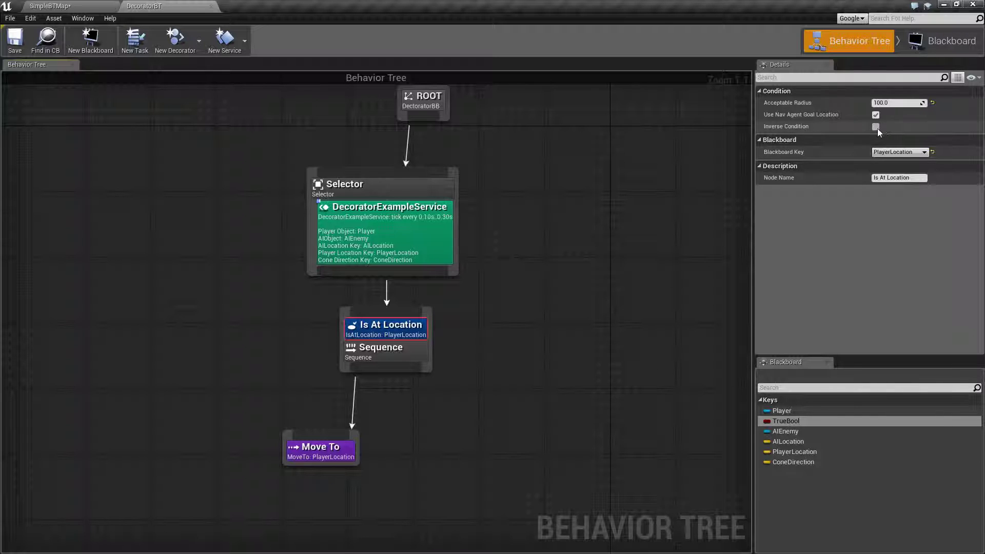
- Review the tree's flow from the Selector's DecoratorExampleService through the Sequence's Is At Location decorator to the Move To task
right_click_drag(236, 184, 303, 235)
right_click_drag(314, 288, 319, 260)
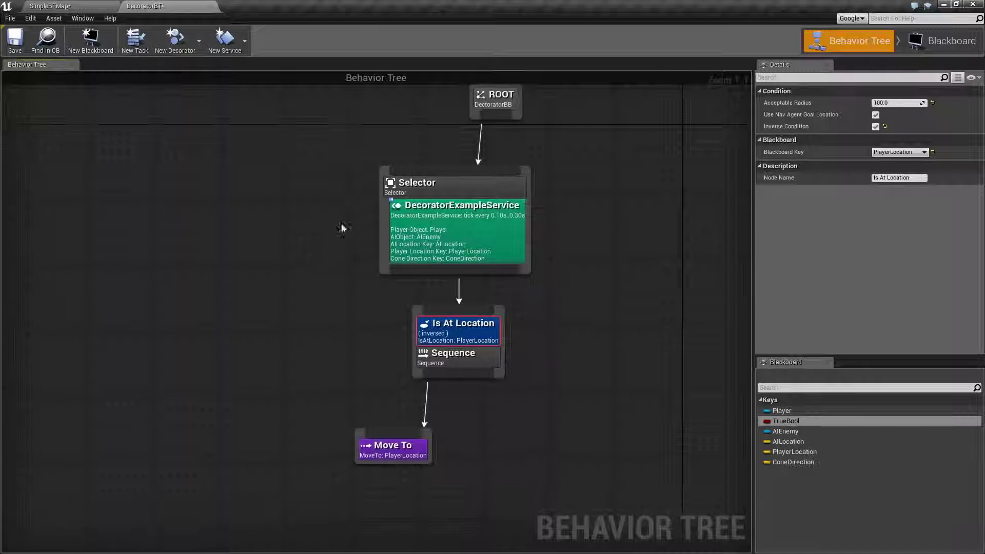
left_click_drag(331, 171, 528, 261)
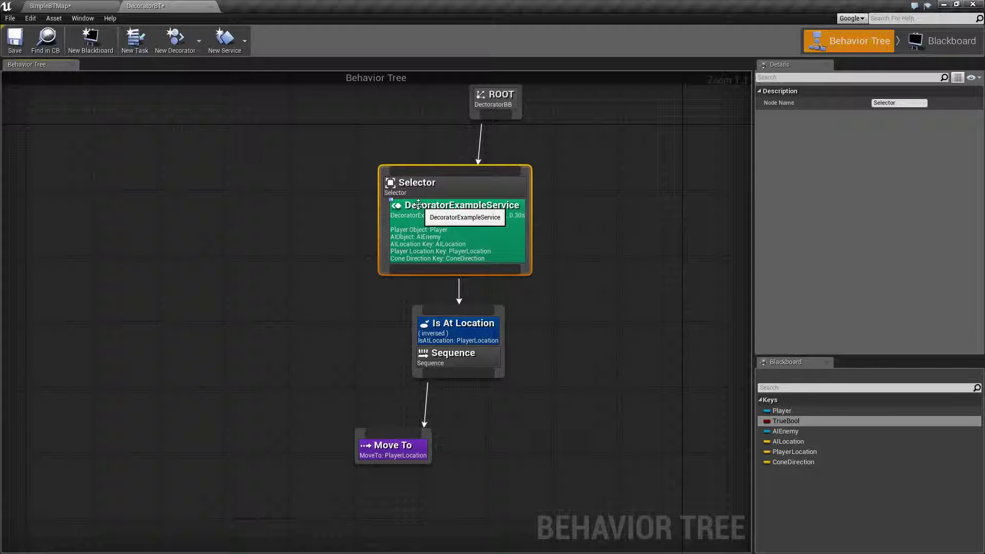
left_click(489, 234)
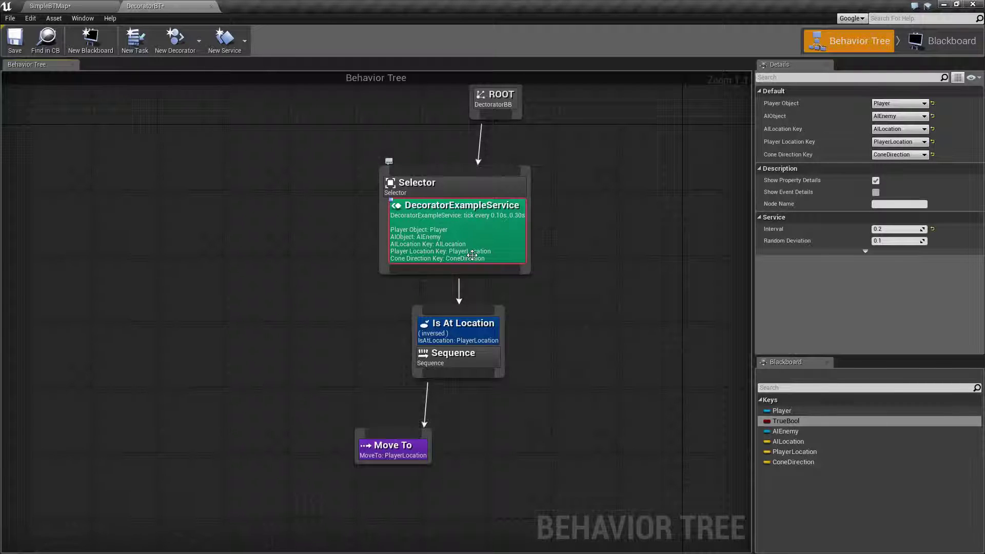
right_click_drag(602, 310, 603, 259)
left_click_drag(364, 250, 513, 339)
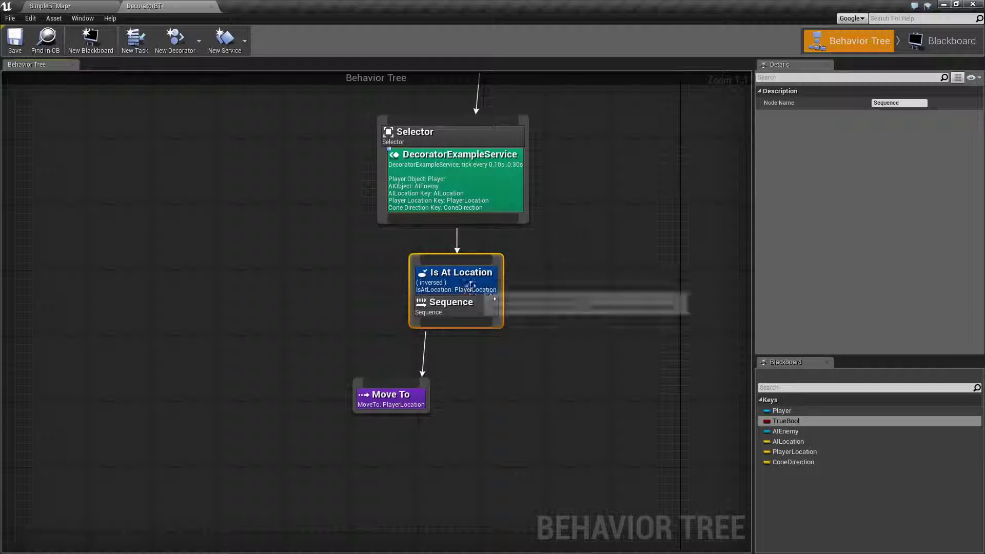
left_click(471, 284)
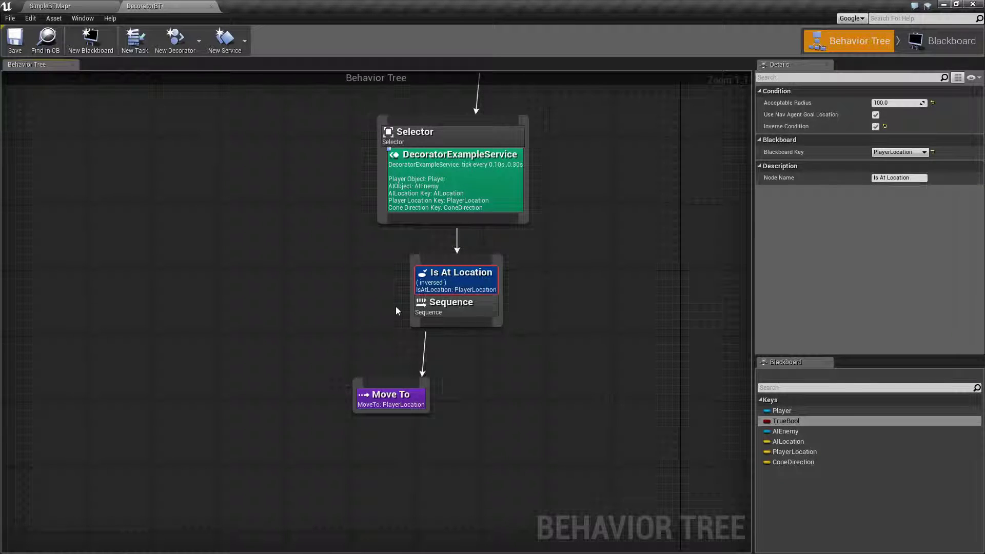
left_click_drag(385, 282, 450, 330)
left_click_drag(349, 362, 433, 428)
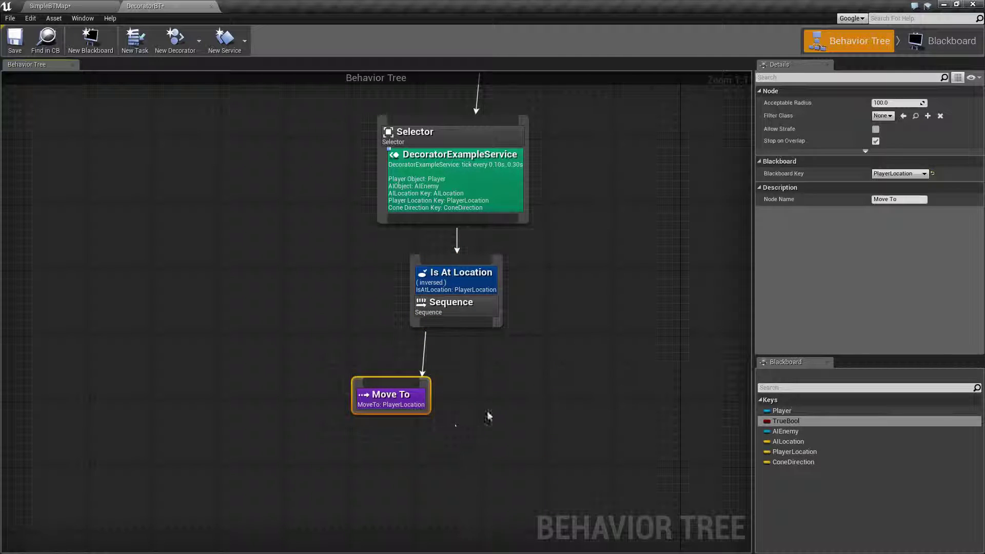
left_click(464, 410)
- Examine the Blackboard Key choices for the Is At Location decorator and keep PlayerLocation as the key
left_click(447, 277)
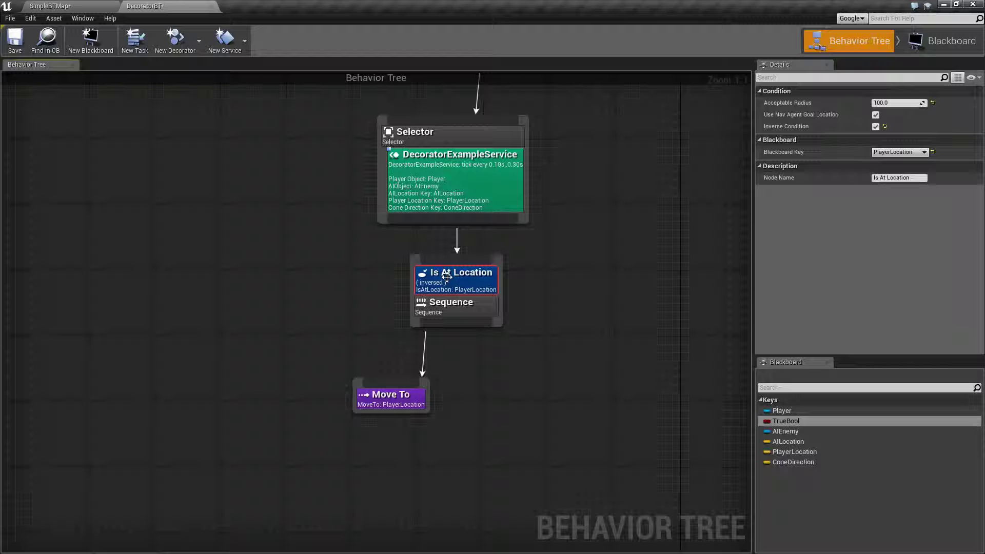
left_click(886, 152)
left_click(924, 153)
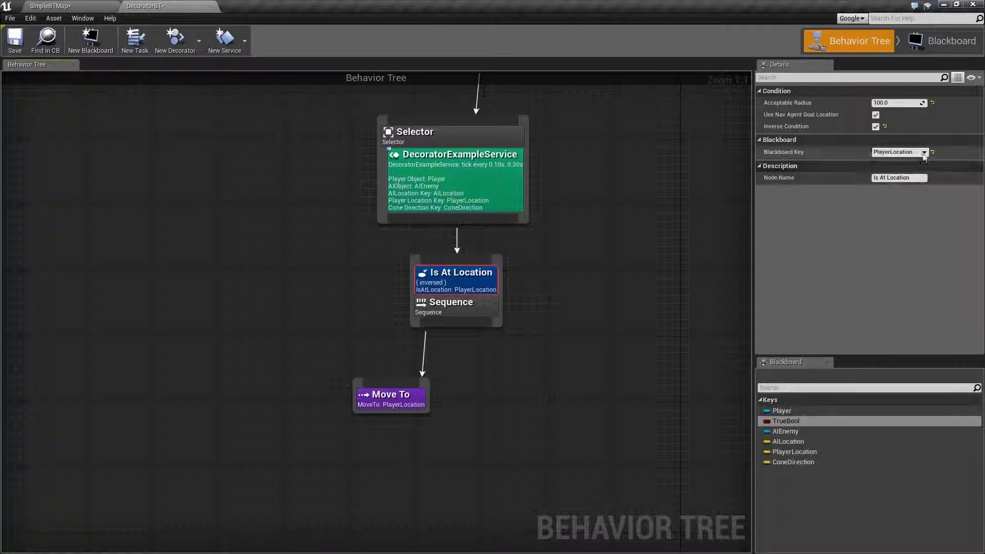
left_click(894, 155)
left_click(577, 266)
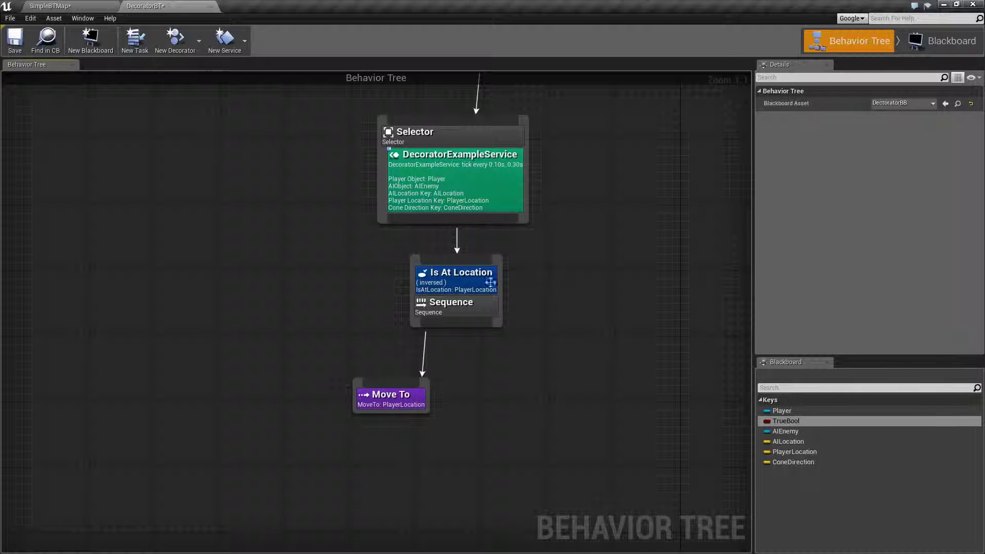
left_click(469, 284)
left_click_drag(469, 284, 373, 251)
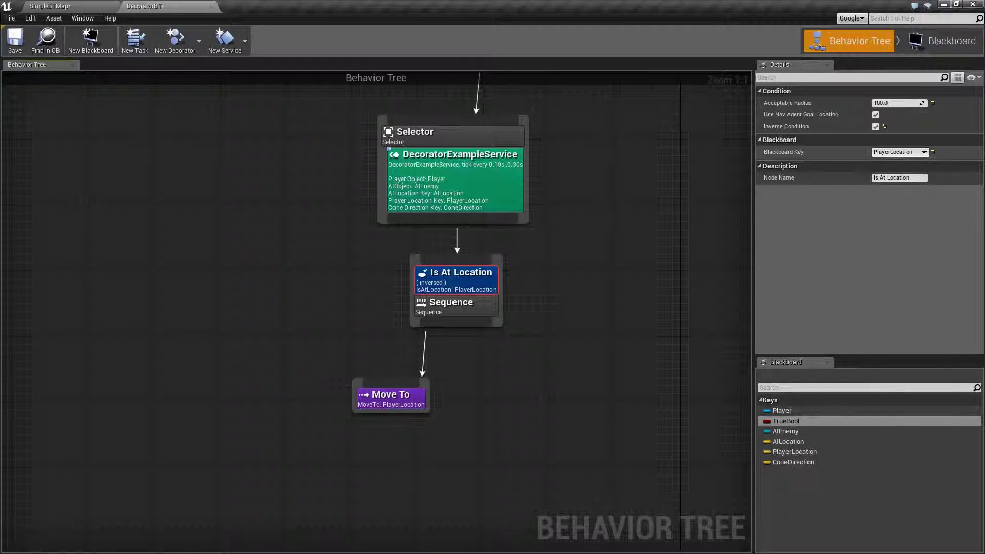
left_click(893, 152)
left_click(890, 154)
left_click(494, 320)
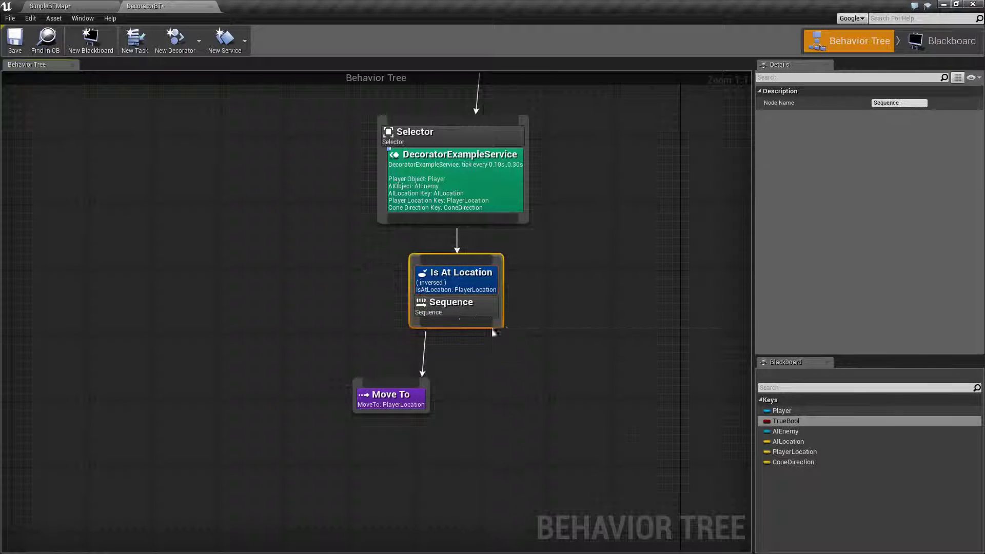
left_click(565, 324)
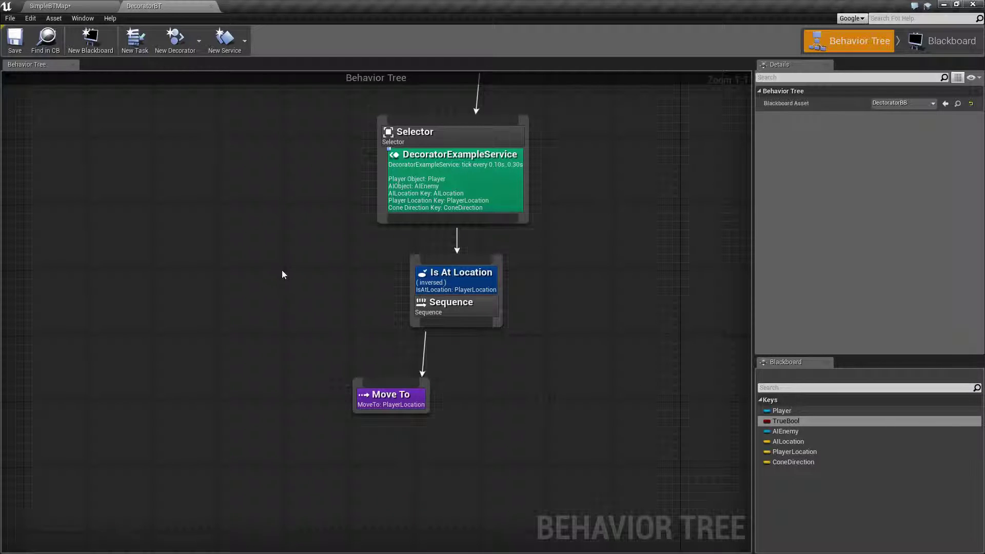
- Look over the Sequence and Move To branch and show the Is At Location decorator's condition settings
left_click_drag(282, 272, 585, 388)
left_click(585, 389)
left_click_drag(447, 267, 459, 285)
left_click(595, 324)
left_click(438, 282)
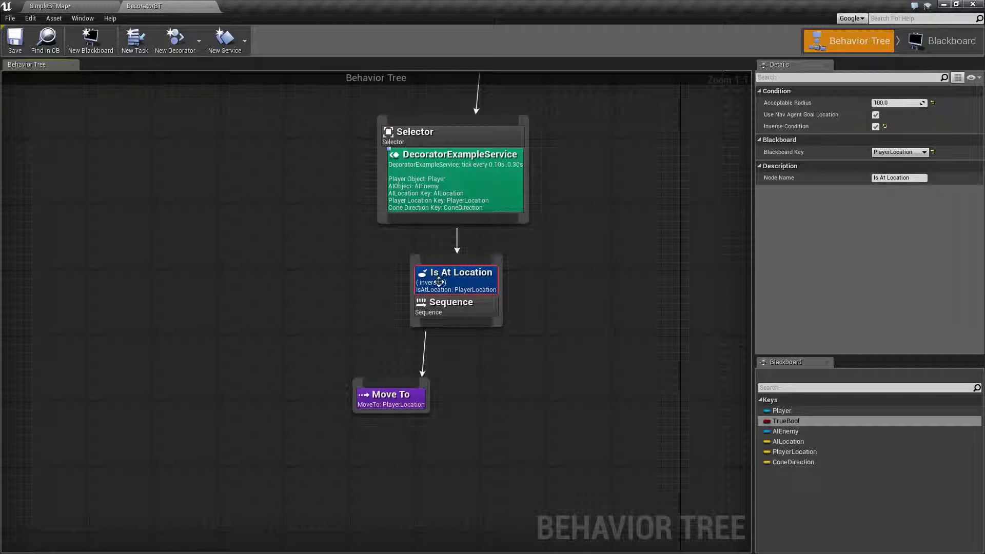